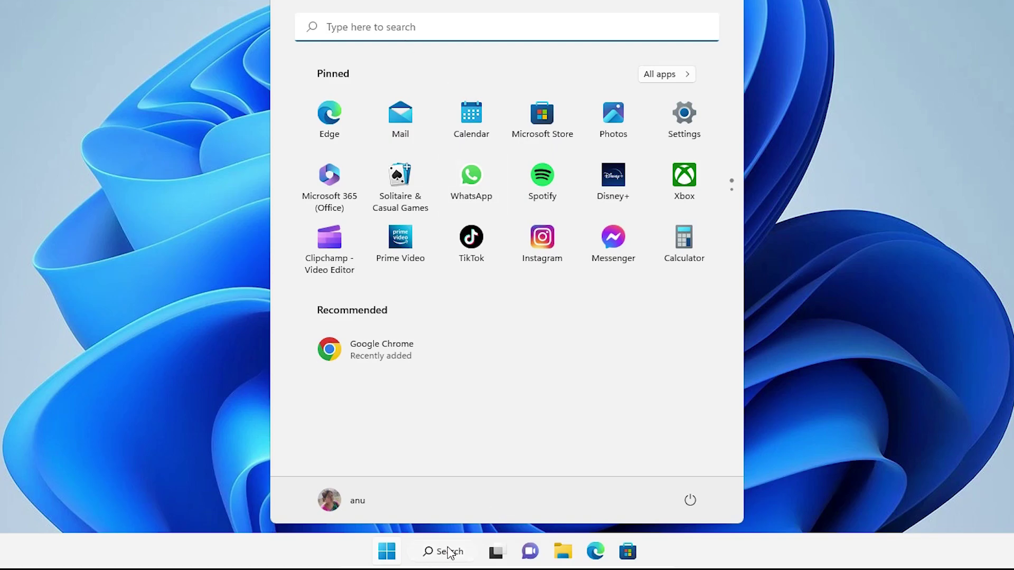
# Step: Close the Start menu, then run the entered command from the Run prompt (Win+R)
pyautogui.click(171, 374)
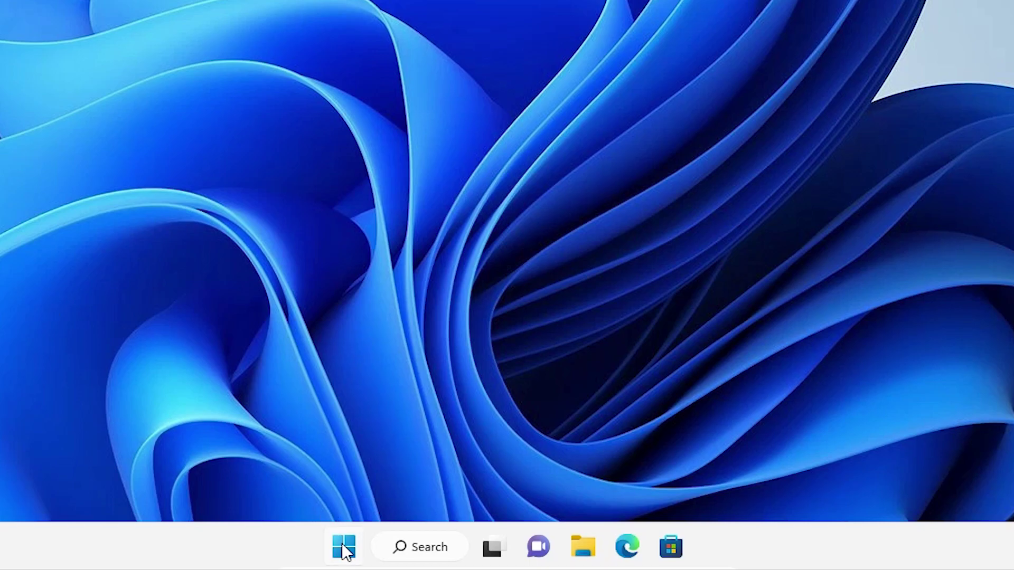
pyautogui.rightClick(346, 552)
pyautogui.click(293, 441)
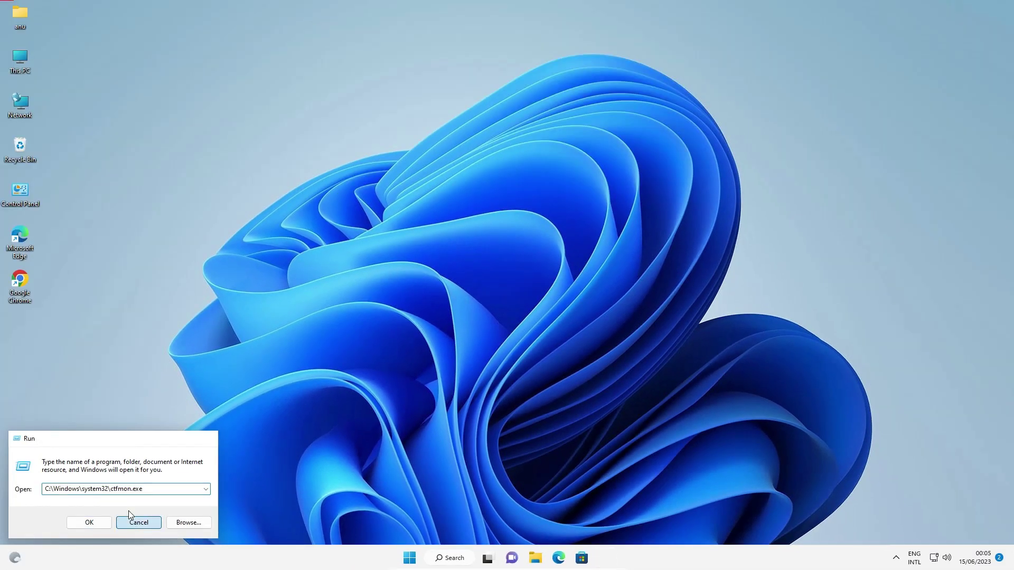
pyautogui.click(131, 519)
pyautogui.press('super+r')
pyautogui.click(270, 419)
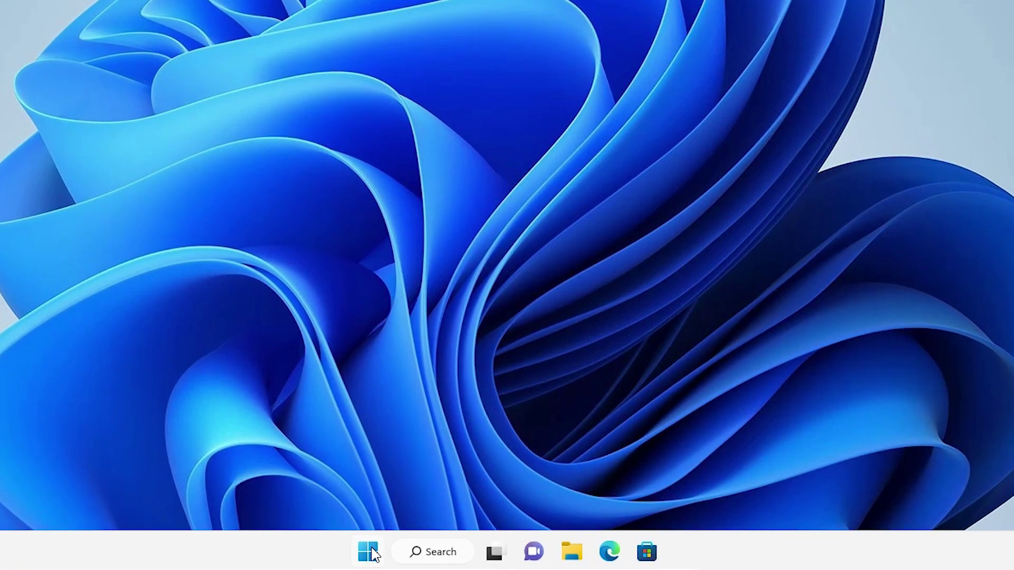
# Step: Open and close Task Manager from the Start quick-link menu, then press Ctrl+Alt+Delete
pyautogui.click(372, 549)
pyautogui.rightClick(371, 550)
pyautogui.click(334, 351)
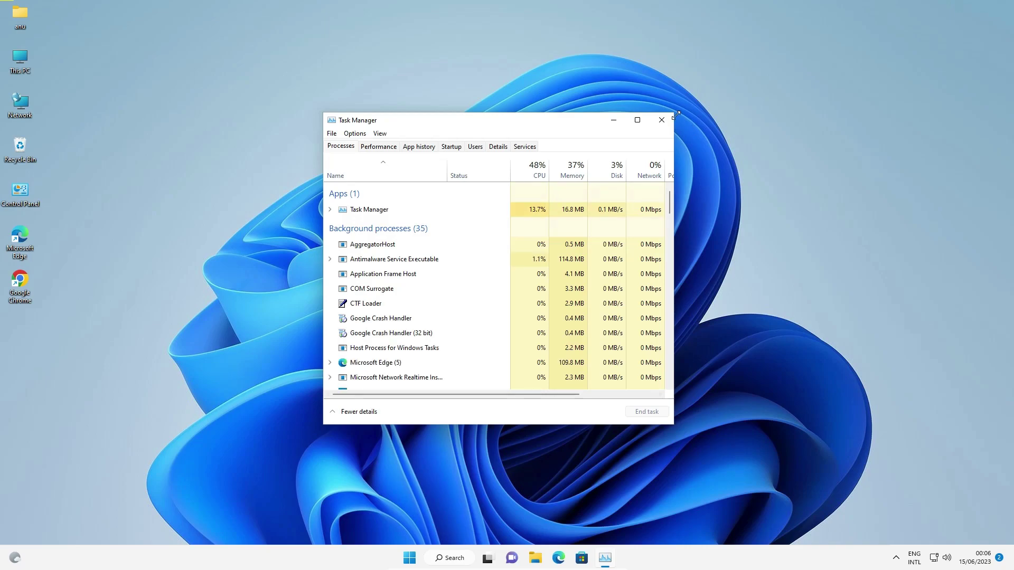
pyautogui.click(664, 118)
pyautogui.hotkey('ctrl', 'alt', 'Delete')
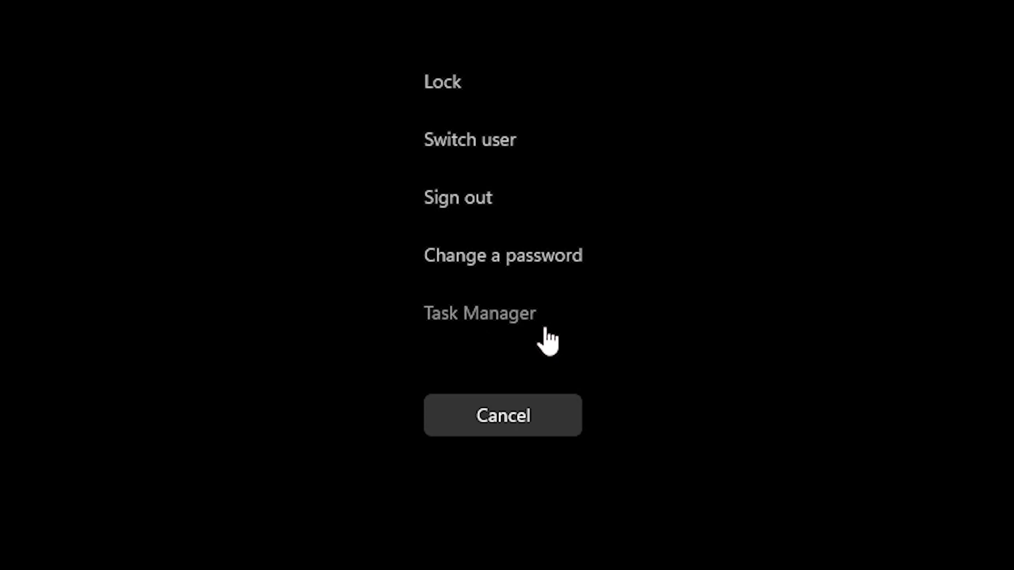
# Step: Launch Task Manager from the security screen and restart the Windows Explorer process
pyautogui.click(502, 316)
pyautogui.scroll(-1, 236, 503)
pyautogui.scroll(-3, 235, 504)
pyautogui.scroll(-2, 318, 338)
pyautogui.scroll(-1, 317, 339)
pyautogui.scroll(-1, 317, 338)
pyautogui.scroll(-1, 317, 338)
pyautogui.scroll(-1, 318, 338)
pyautogui.scroll(-10, 318, 339)
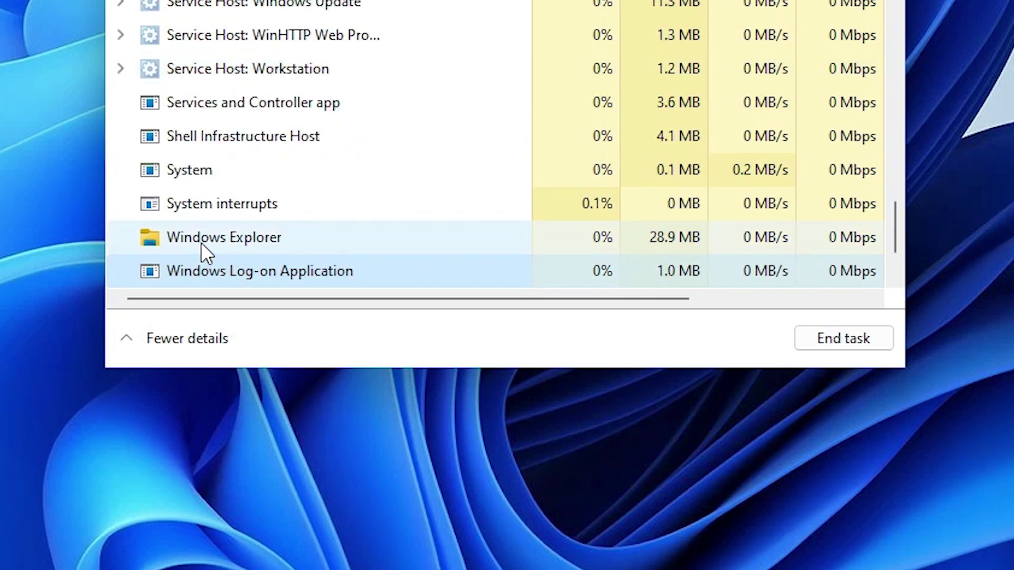
pyautogui.rightClick(200, 242)
pyautogui.click(288, 258)
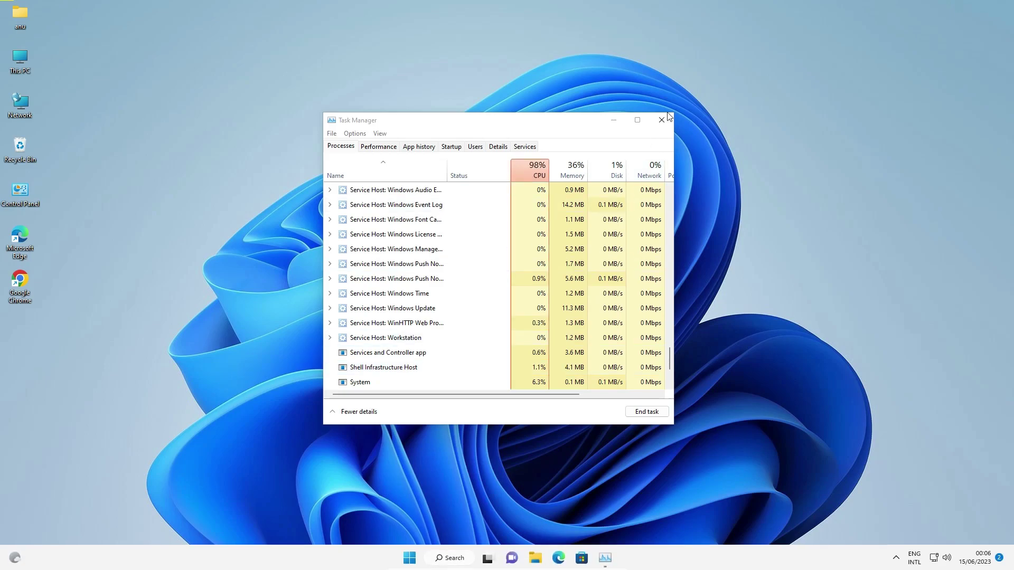
# Step: Close Task Manager and open the Search panel from the taskbar
pyautogui.click(663, 119)
pyautogui.click(421, 558)
pyautogui.write('sddsdssdsdsdsd')
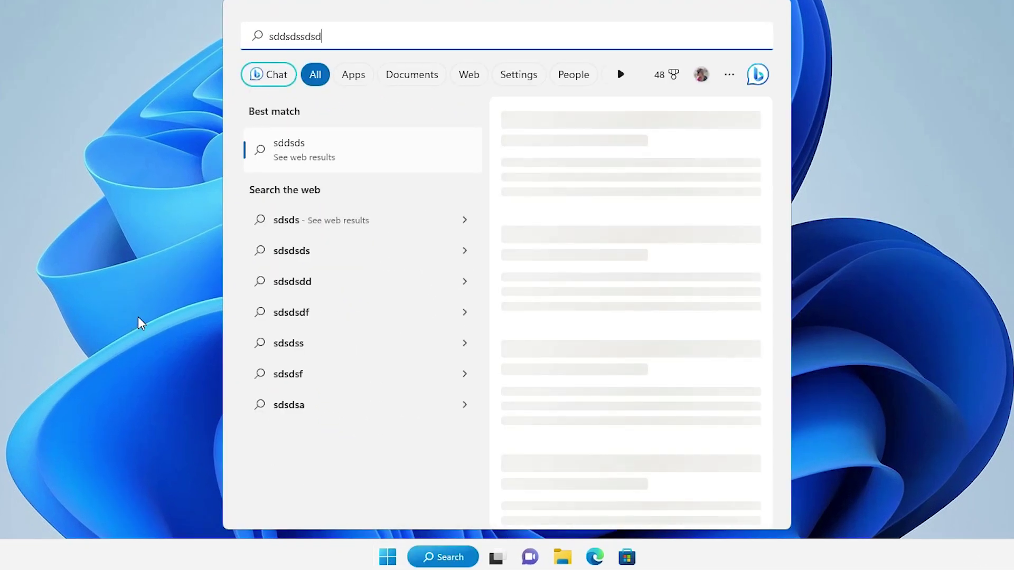